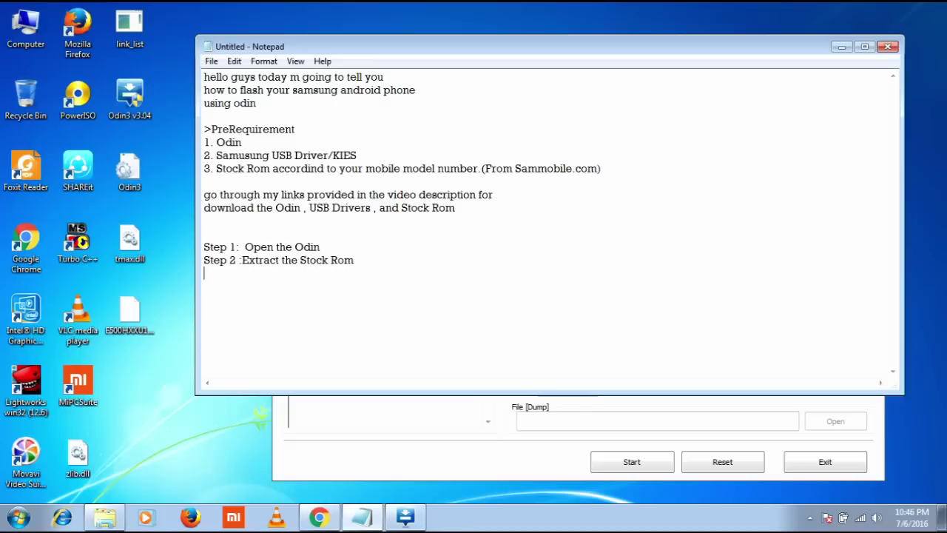
Step: Complete the third instruction line in the Notepad note as "Step 3 : Now Connect The phone in downloading mode" and begin a new line
{"action": "type", "text": "3 : Now Connect "}
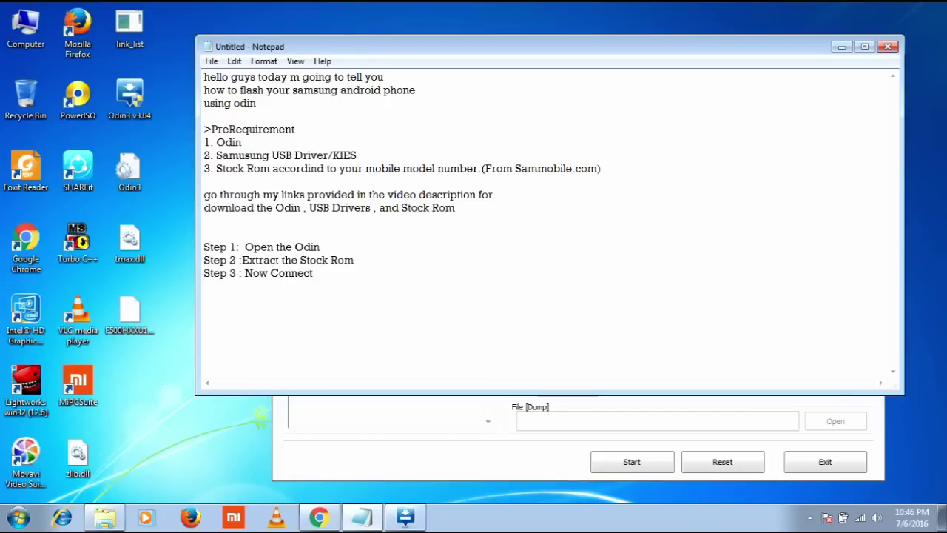
{"action": "type", "text": "The phone in downloading mode"}
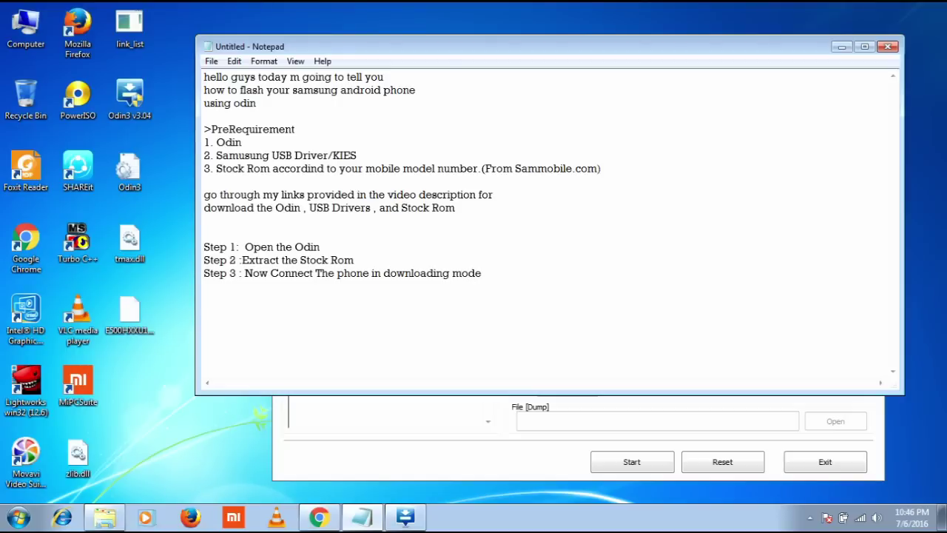
{"action": "key", "text": "Return"}
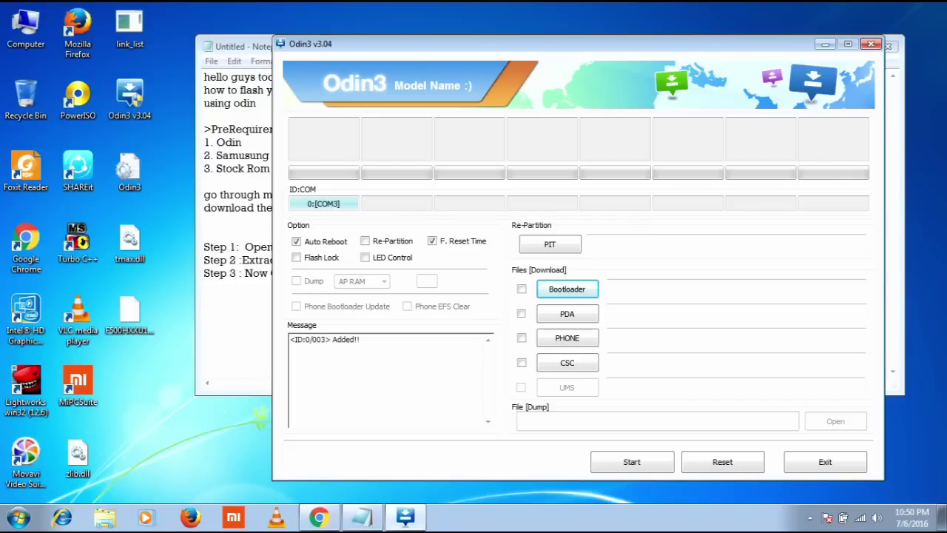
Step: Switch to Notepad and add the line "Step 4: Now select the extracted stock rom file using PDA Botton", moving the note window lower
{"action": "key", "text": "alt+Tab"}
{"action": "type", "text": "Step 4"}
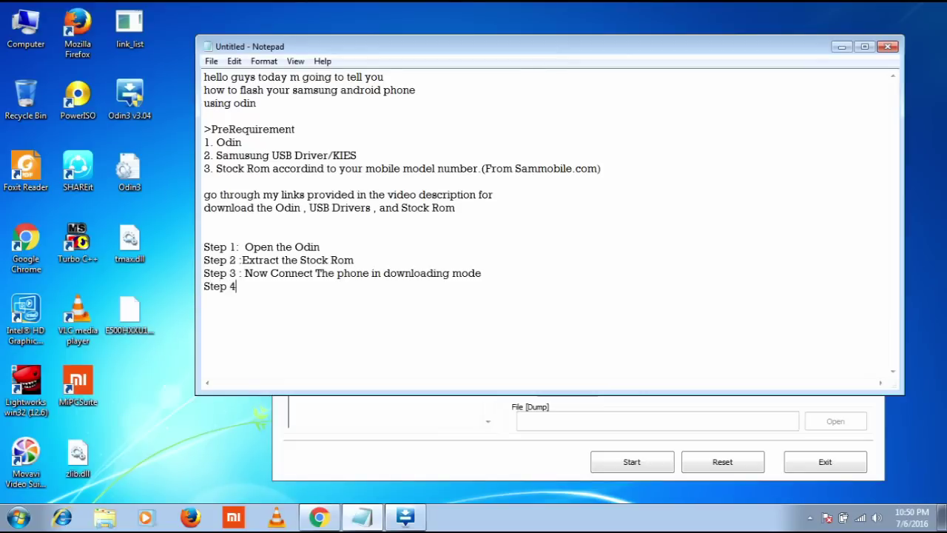
{"action": "type", "text": ": Now select the e"}
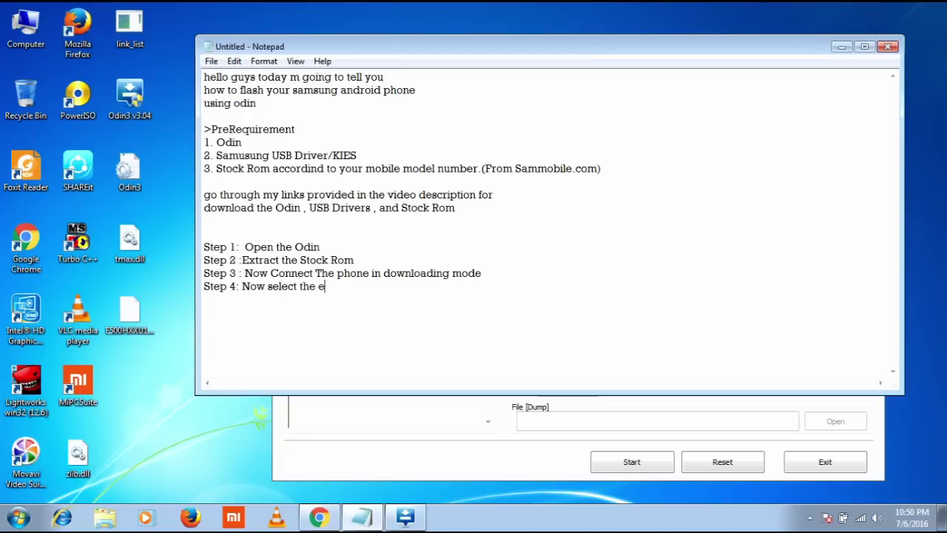
{"action": "type", "text": "xtracted stock rom file"}
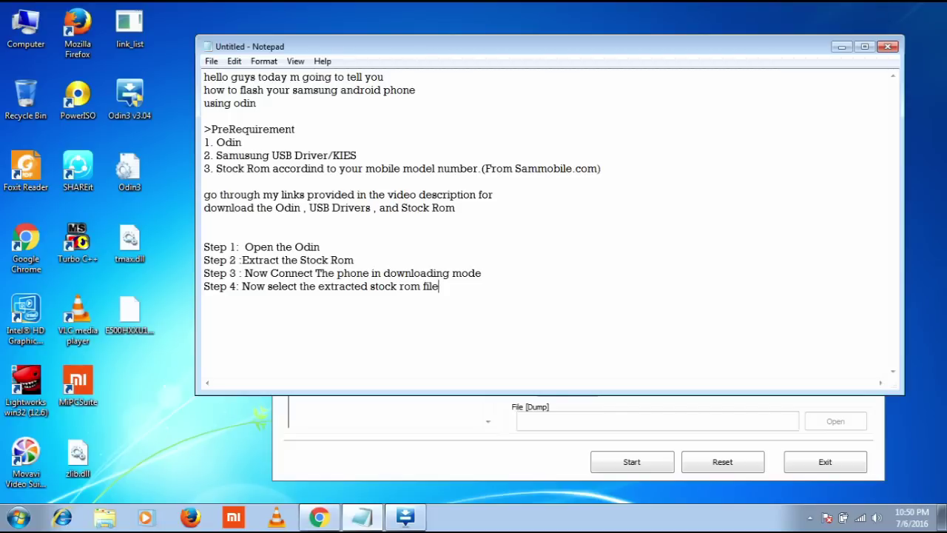
{"action": "type", "text": " using PD"}
{"action": "left_click_drag", "start_coordinate": [481, 46], "coordinate": [484, 139]}
{"action": "type", "text": "A Botton"}
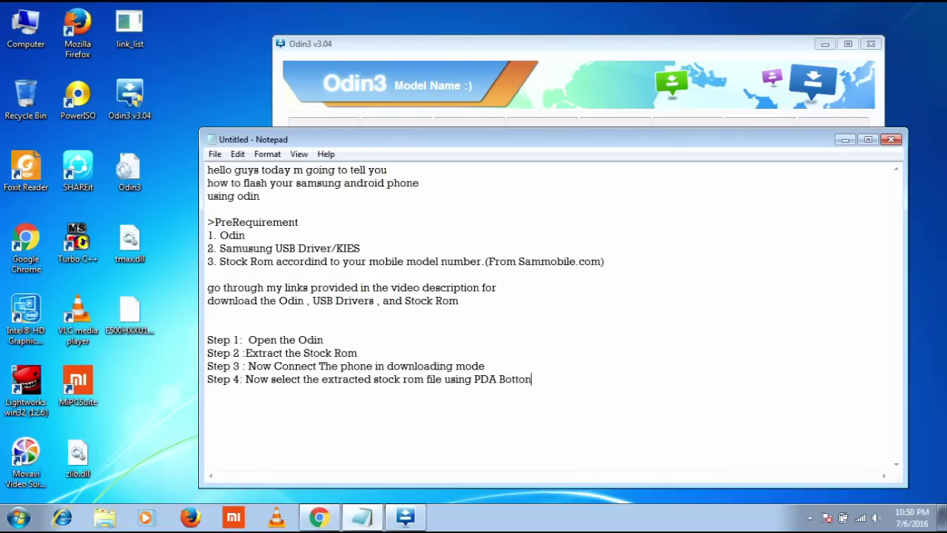
Step: Switch to Odin3 and load E500HXXU1AOD1_E500HODD1AOC1_E500HXXU1AOD1_HOME.tar.md5 from the Desktop as the PDA file
{"action": "key", "text": "alt+Tab"}
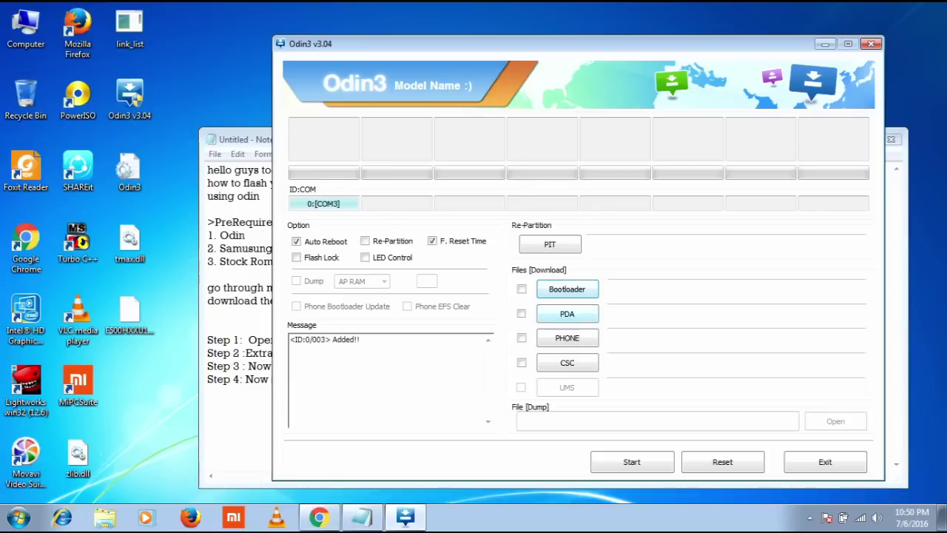
{"action": "left_click", "coordinate": [567, 314]}
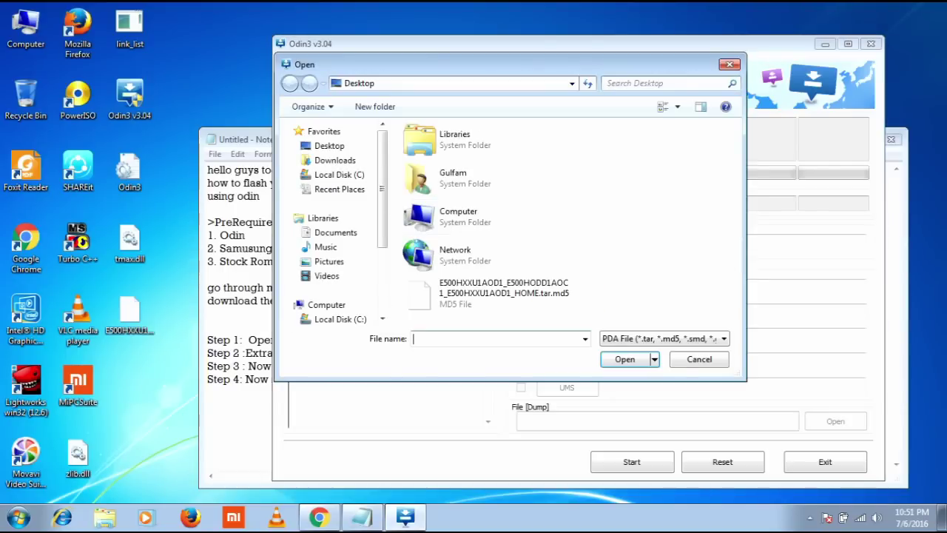
{"action": "double_click", "coordinate": [503, 293]}
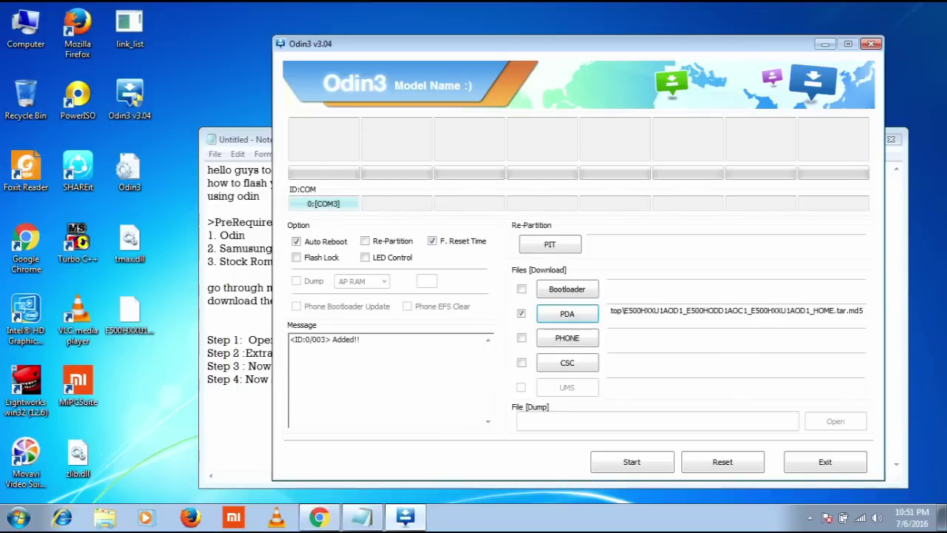
Step: Switch to Notepad and add the line "Step 5: Click Start Botton" below the Step 4 line
{"action": "key", "text": "alt+Tab"}
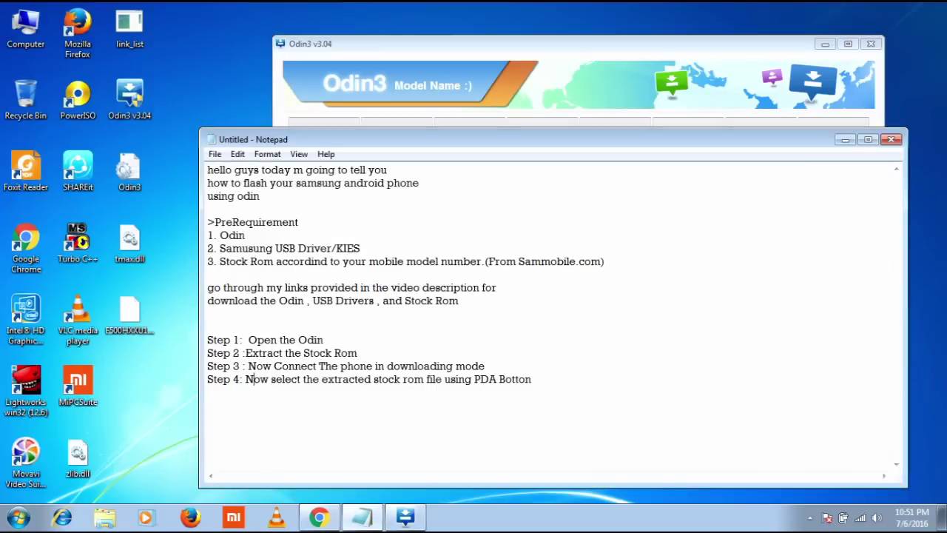
{"action": "left_click", "coordinate": [531, 378]}
{"action": "key", "text": "Return"}
{"action": "type", "text": "Ste"}
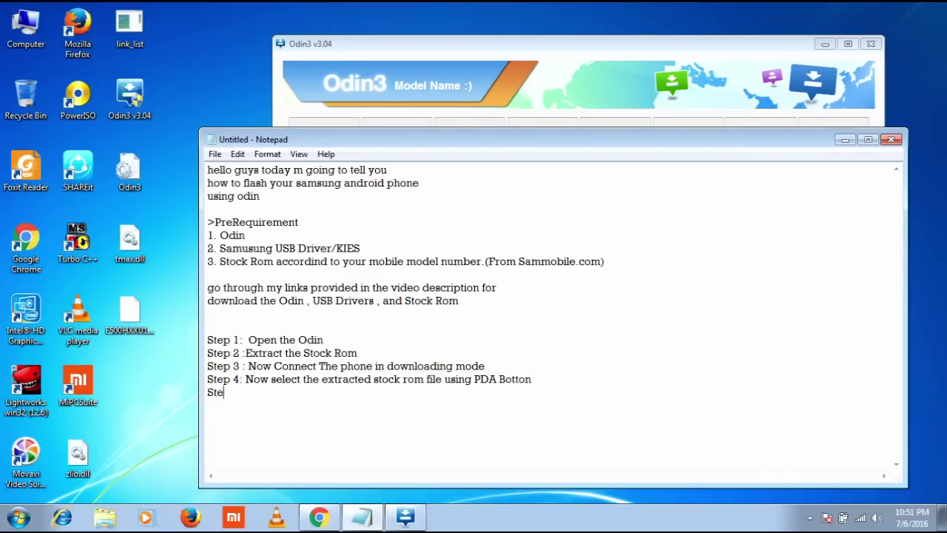
{"action": "type", "text": "p 5: Click Start "}
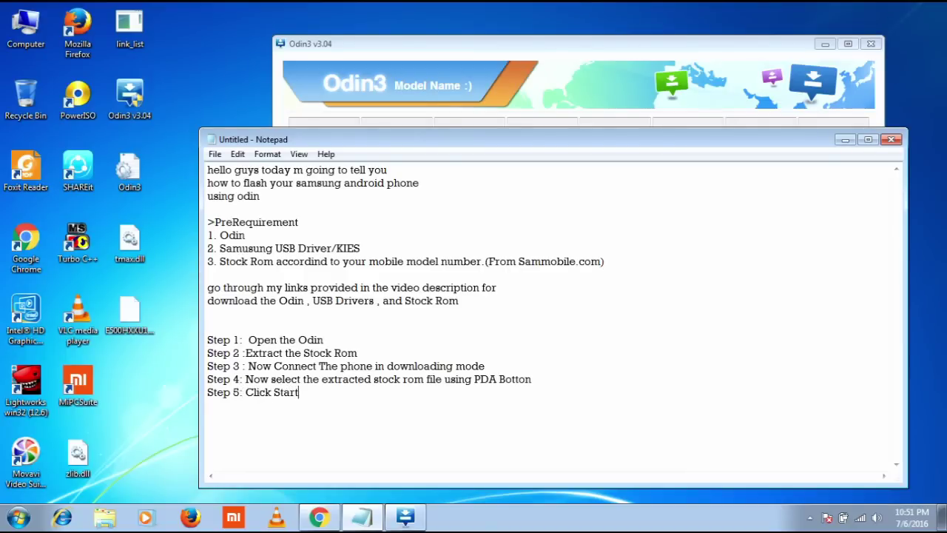
{"action": "type", "text": "Botton"}
Step: Correct the spelling of "Botton" to "Button" in the Step 5 and Step 4 lines
{"action": "key", "text": "Left"}
{"action": "key", "text": "Left"}
{"action": "key", "text": "Left"}
{"action": "key", "text": "Left"}
{"action": "key", "text": "BackSpace"}
{"action": "type", "text": "u"}
{"action": "left_click", "coordinate": [511, 379]}
{"action": "key", "text": "BackSpace"}
{"action": "type", "text": "u"}
Step: Switch to Odin3, flash the loaded PDA firmware to the connected phone, and exit Odin3 once flashing finishes
{"action": "key", "text": "alt+Tab"}
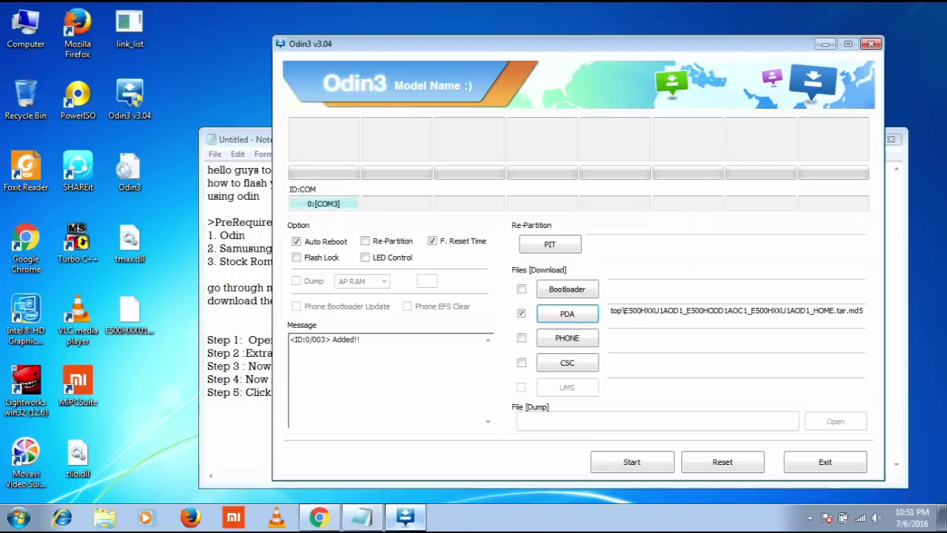
{"action": "key", "text": "Return"}
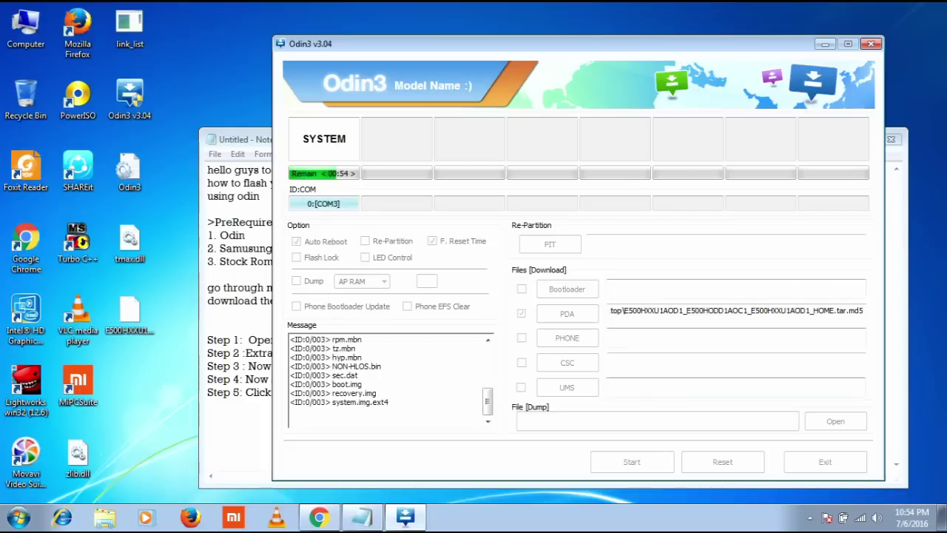
{"action": "left_click_drag", "start_coordinate": [518, 44], "coordinate": [588, 58]}
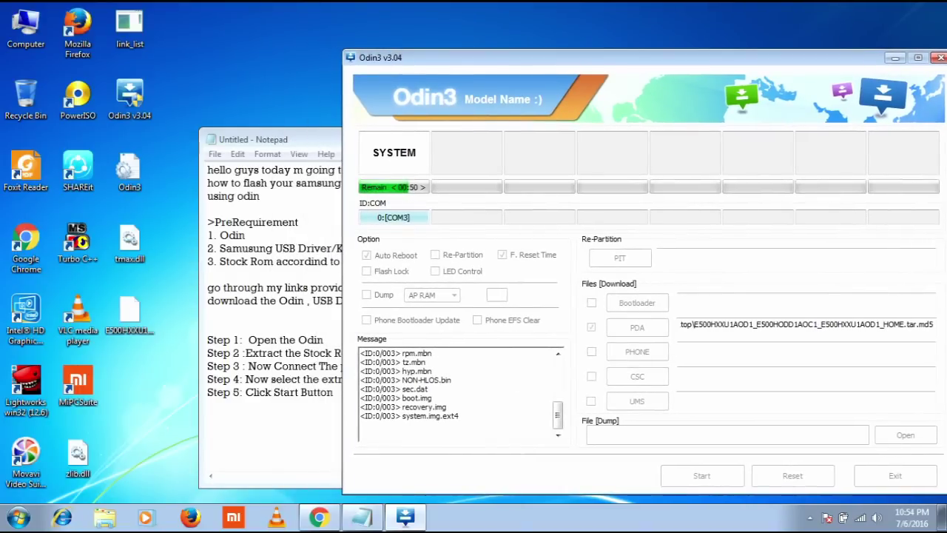
{"action": "left_click_drag", "start_coordinate": [518, 57], "coordinate": [372, 63]}
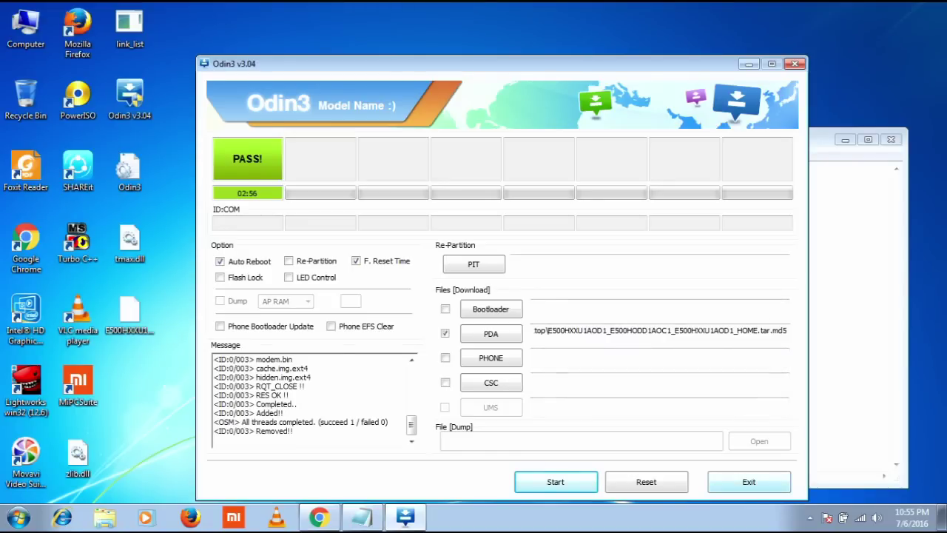
{"action": "key", "text": "alt+Tab"}
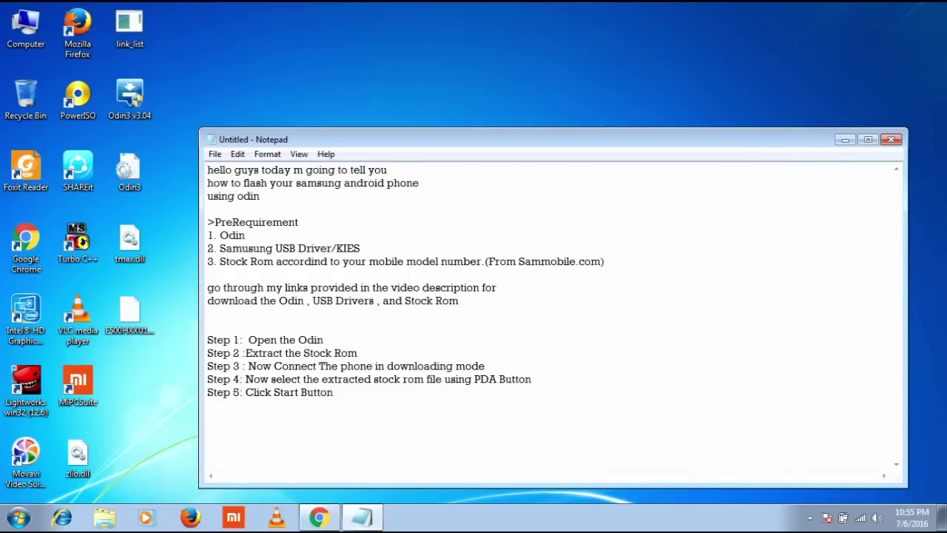
{"action": "left_click", "coordinate": [129, 311]}
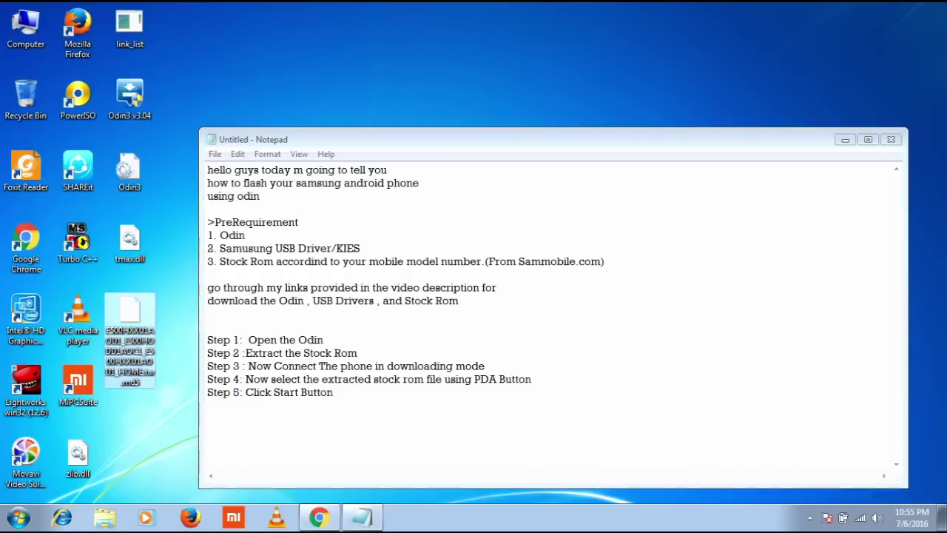
{"action": "right_click", "coordinate": [706, 29]}
{"action": "key", "text": "Escape"}
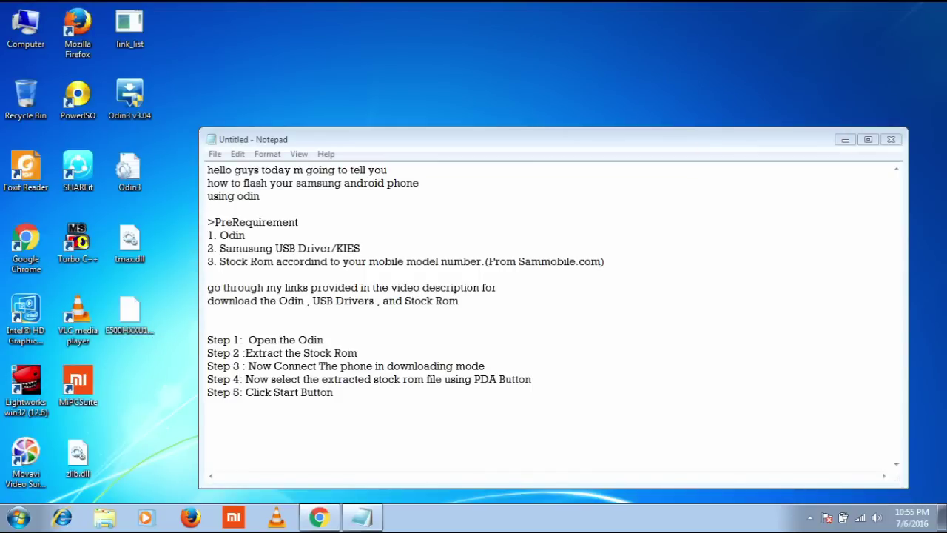
Step: Below the steps in the Notepad note, add "Dont Forgot to like my video click subscribe button for subscribe my channel" after blank lines
{"action": "key", "text": "alt+Tab"}
{"action": "key", "text": "Return"}
{"action": "key", "text": "Return"}
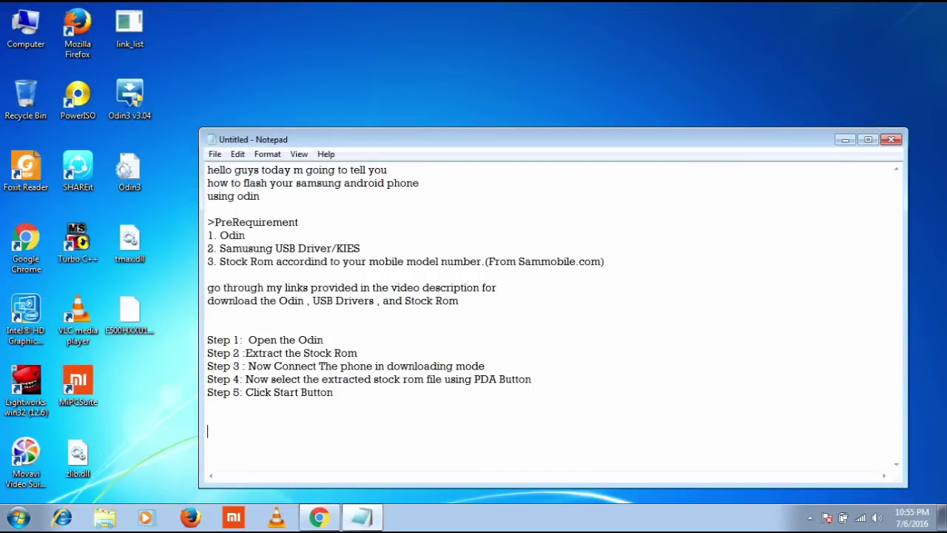
{"action": "type", "text": "Dont Forgot to lik"}
{"action": "type", "text": "e "}
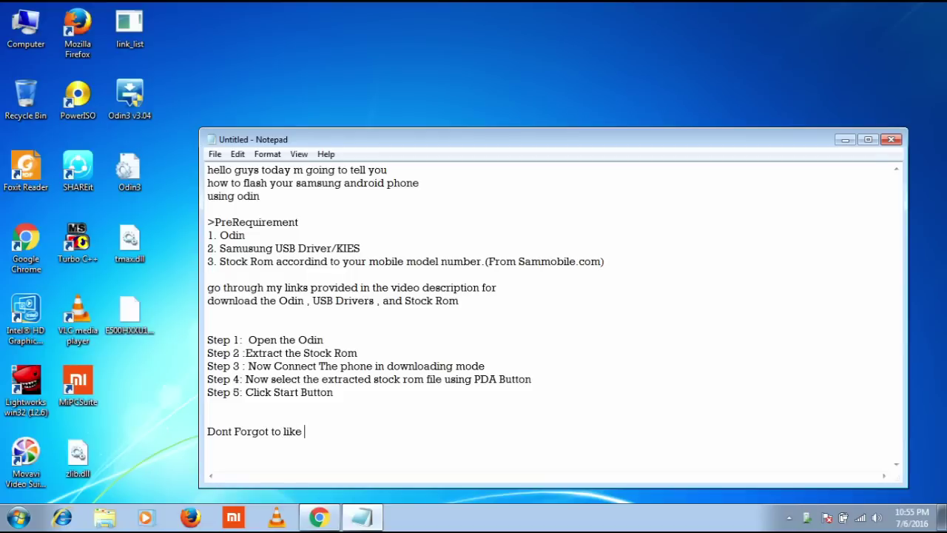
{"action": "type", "text": "my video click subscr"}
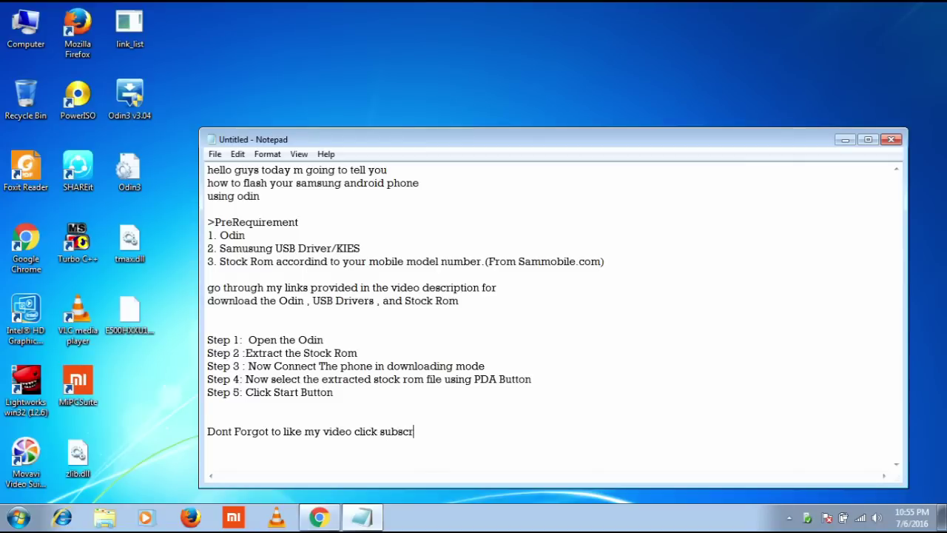
{"action": "type", "text": "ibe button for subscribe my channel"}
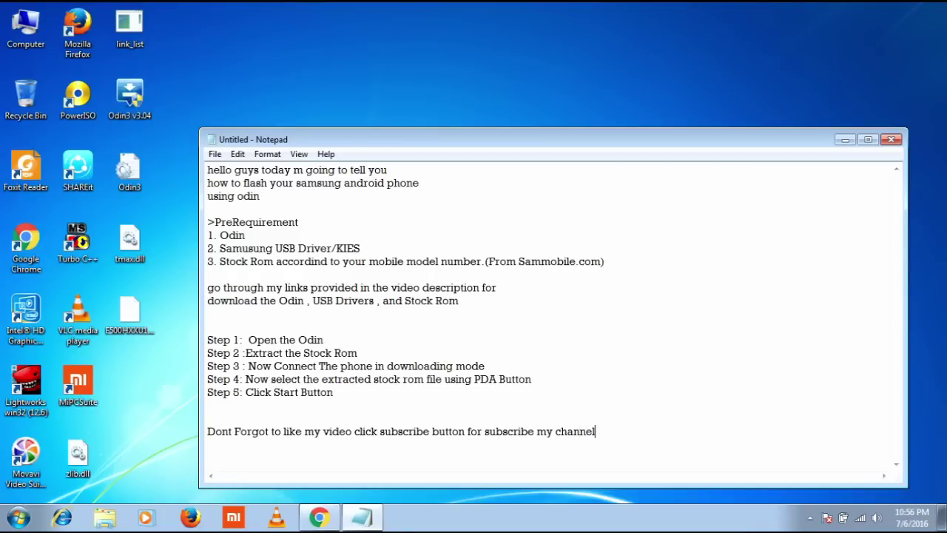
Step: Add the closing line "Thank you For watching." at the end of the note
{"action": "key", "text": "Return"}
{"action": "type", "text": "Thank you For w"}
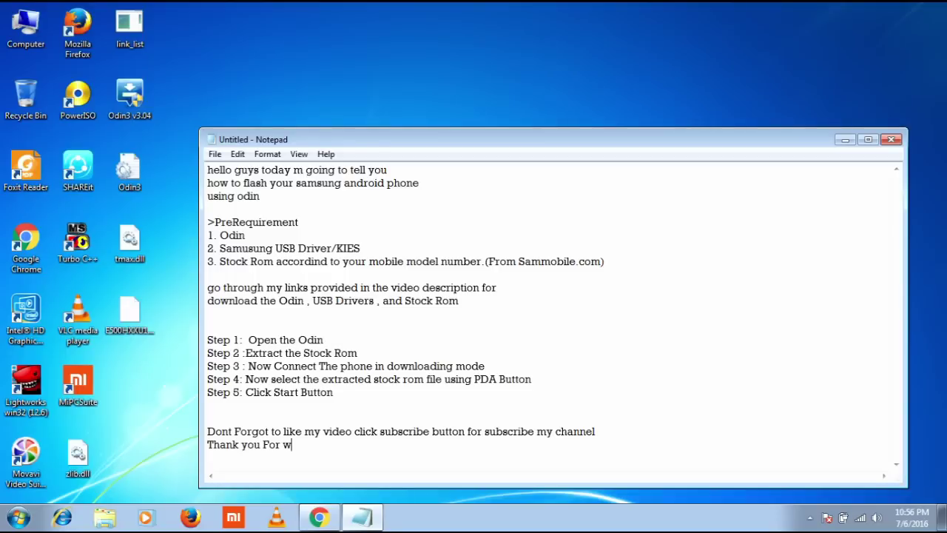
{"action": "type", "text": "atching........"}
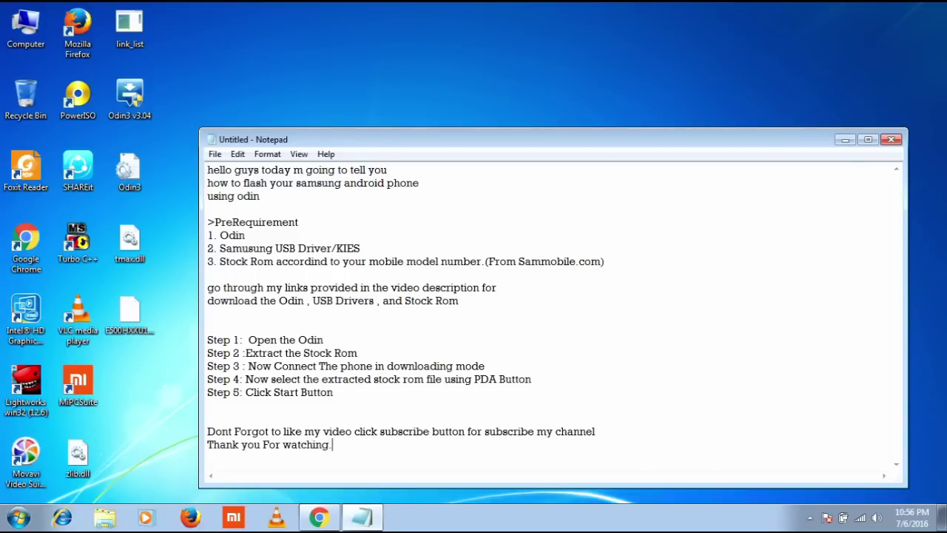